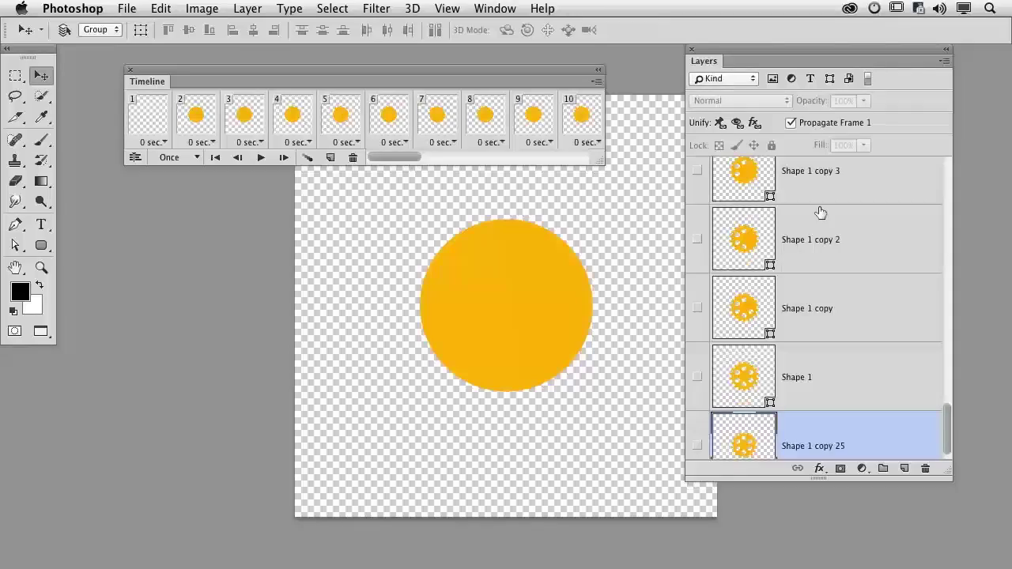
Select Shape 1 copy 24, the top layer in the Layers panel
scroll(821, 212, "up", 15)
left_click(821, 204)
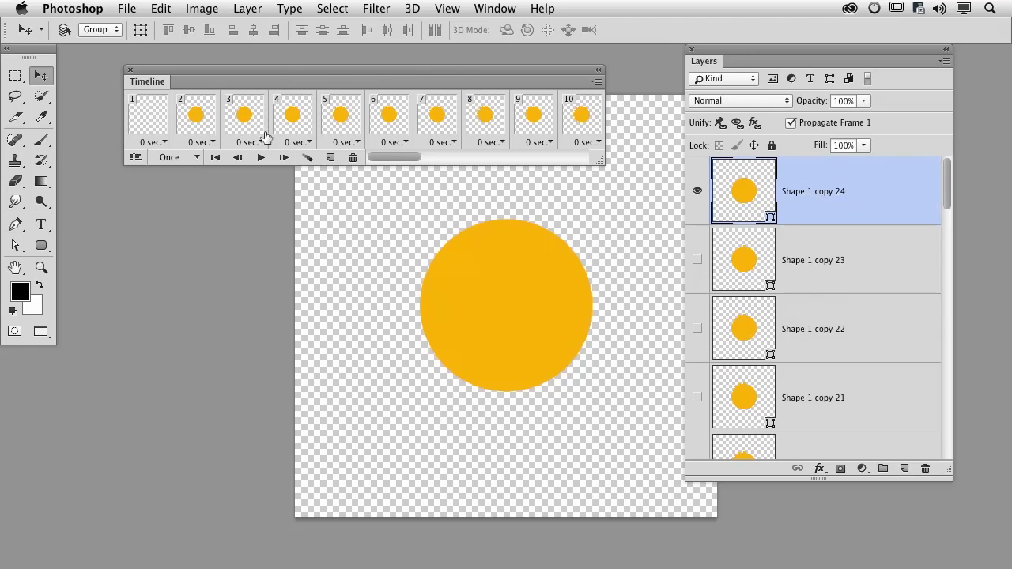
Delete the first animation frames, confirming and turning off the delete prompt with Don't show again
left_click(158, 129)
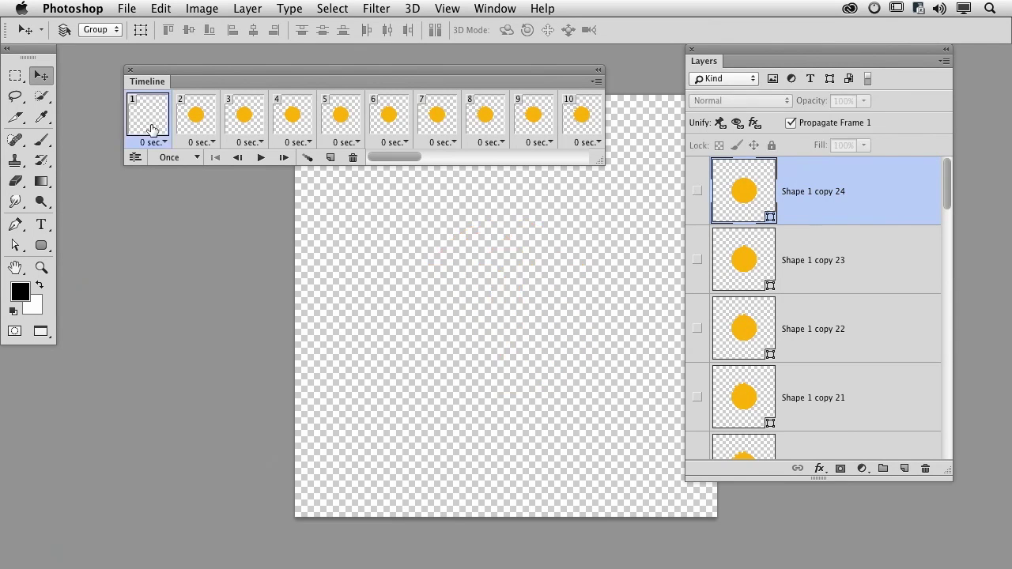
left_click(352, 157)
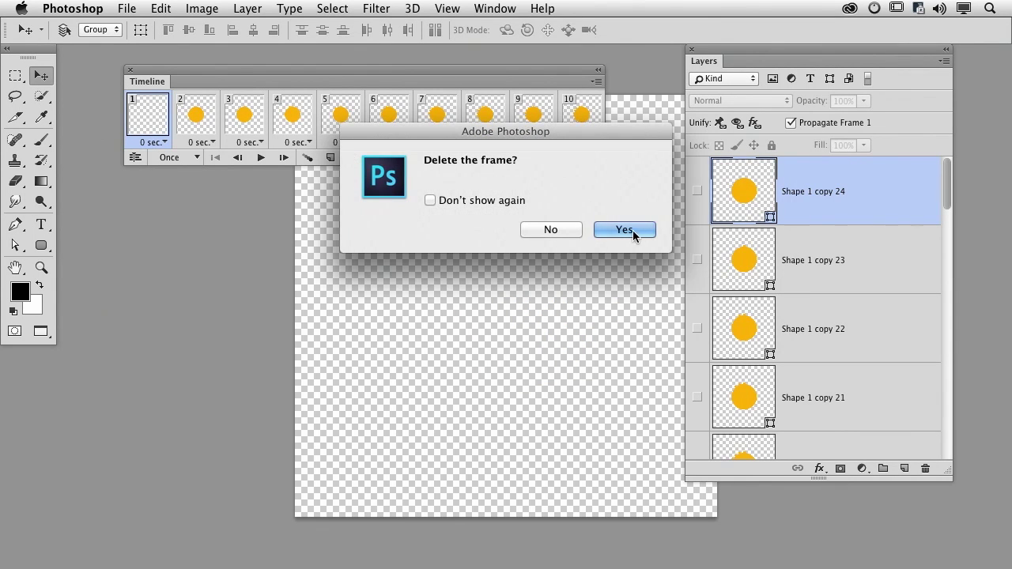
left_click(637, 233)
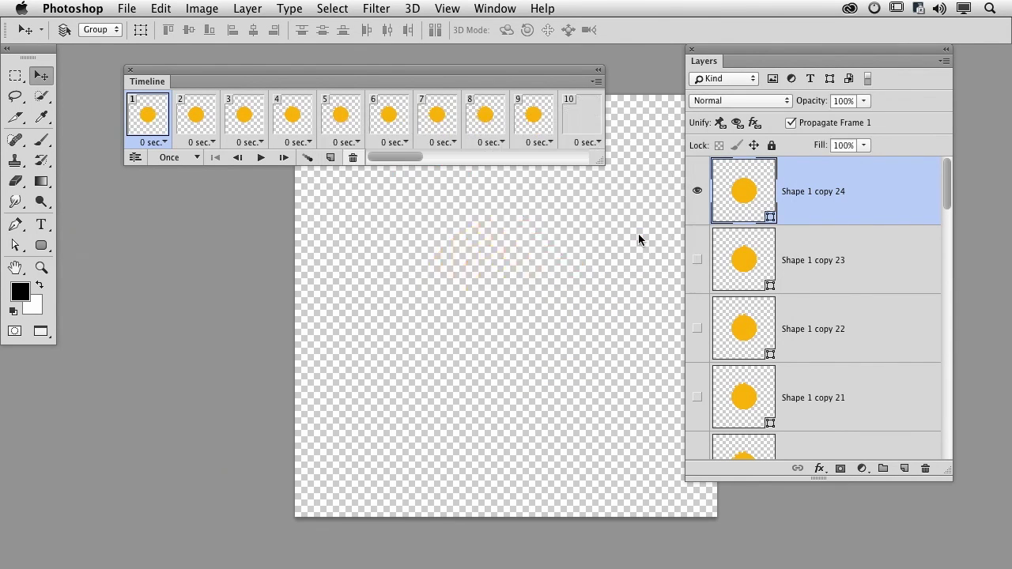
left_click(353, 157)
left_click(429, 200)
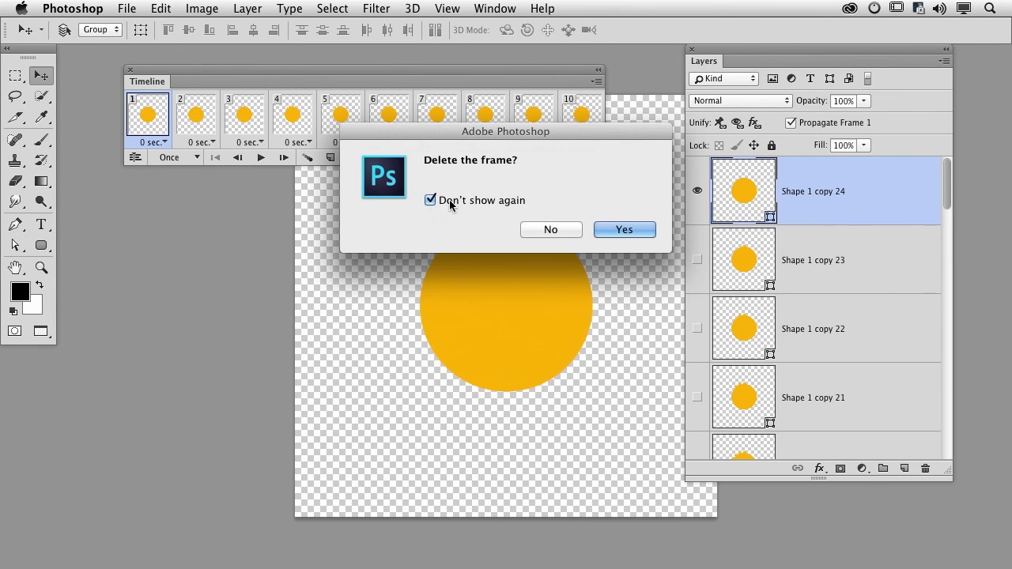
left_click(618, 229)
Delete the remaining extra frames until only one yellow-circle frame is left
left_click(353, 158)
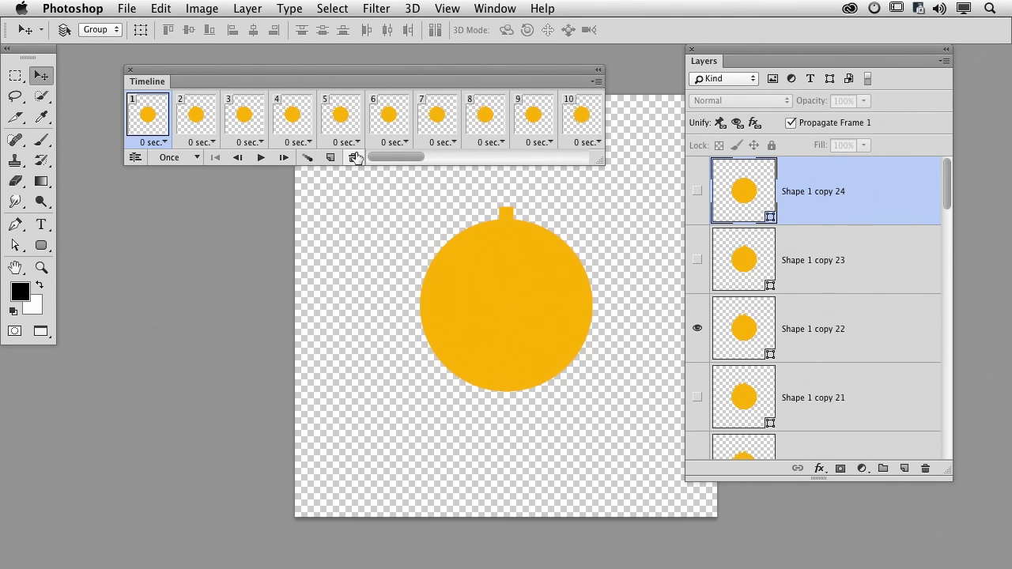
left_click(352, 157)
left_click(353, 158)
left_click(352, 157)
left_click(353, 157)
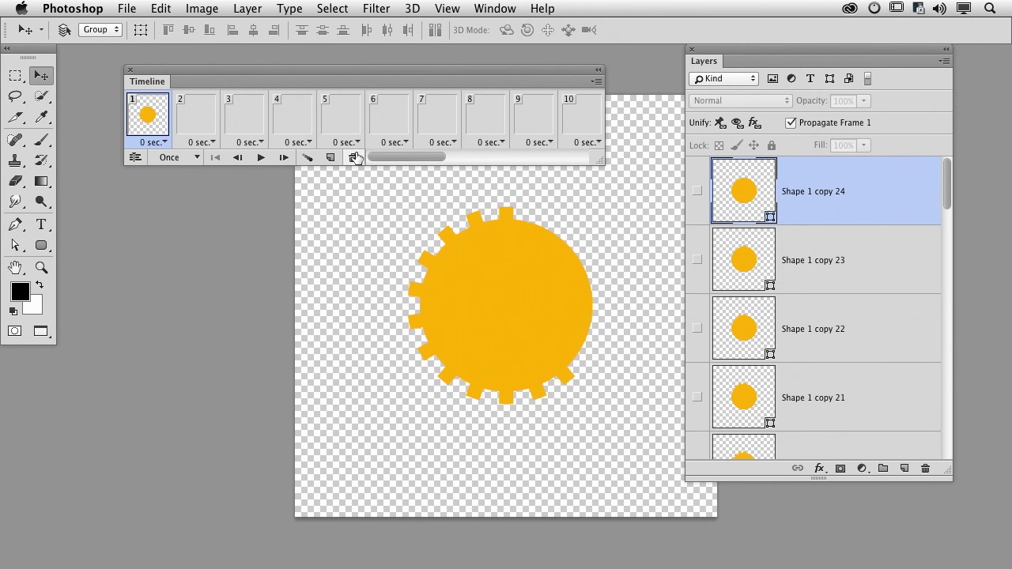
left_click(353, 158)
left_click(353, 158)
left_click(352, 158)
left_click(352, 157)
left_click(353, 157)
left_click(353, 158)
left_click(353, 158)
left_click(353, 157)
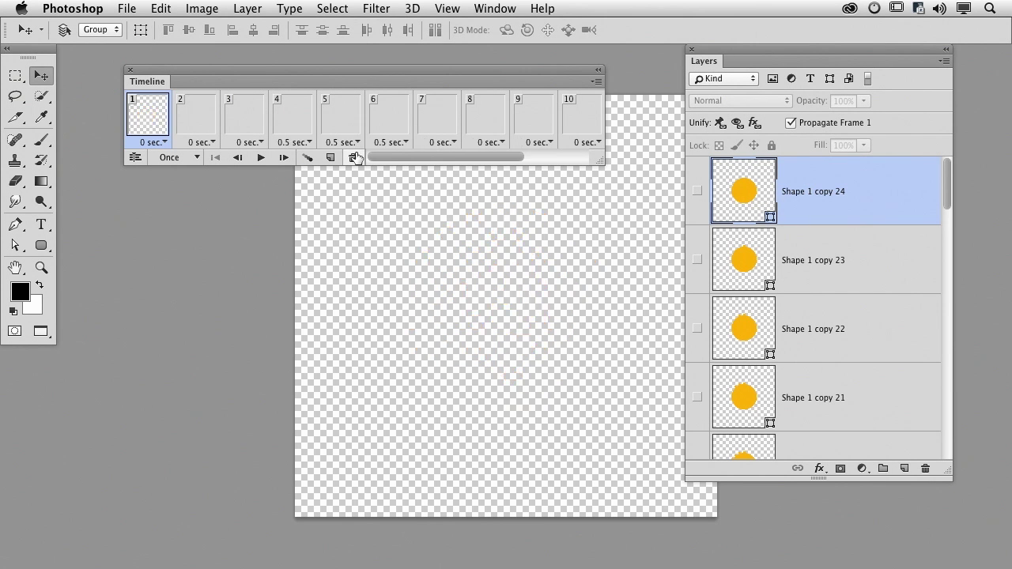
left_click(353, 157)
left_click(353, 157)
left_click(353, 158)
left_click(353, 158)
left_click(353, 157)
left_click(354, 157)
left_click(354, 157)
left_click(353, 157)
left_click(353, 157)
left_click(353, 157)
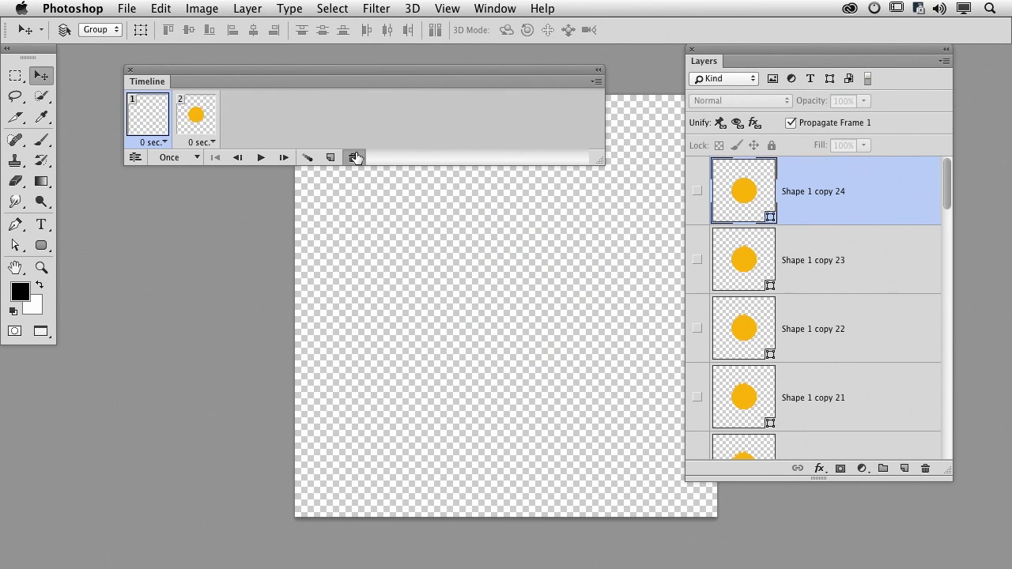
left_click(353, 158)
left_click_drag(354, 67, 342, 70)
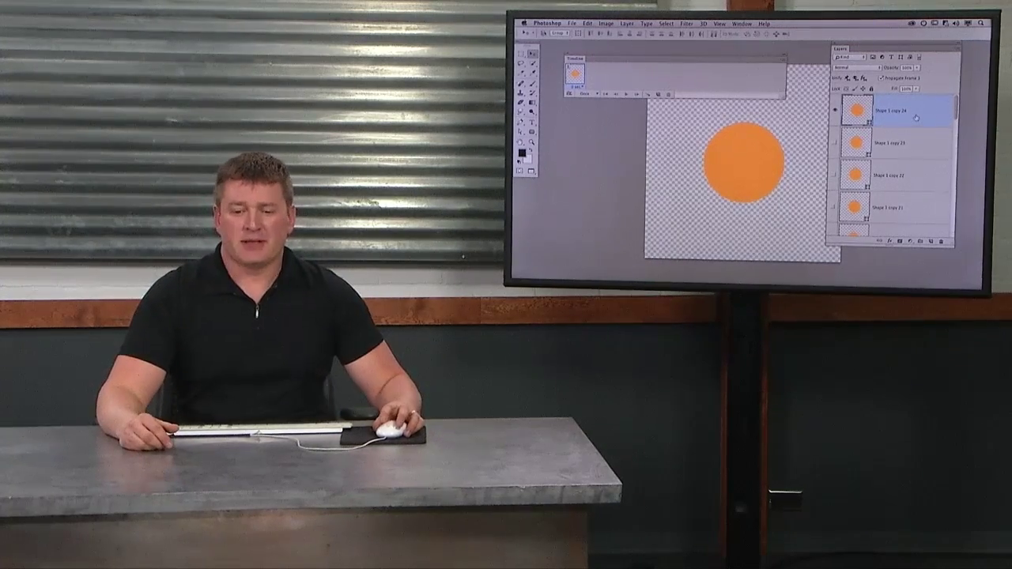
Preview the tooth stages by toggling visibility of Shape 1 copy 24 through copy 21
left_click(696, 191)
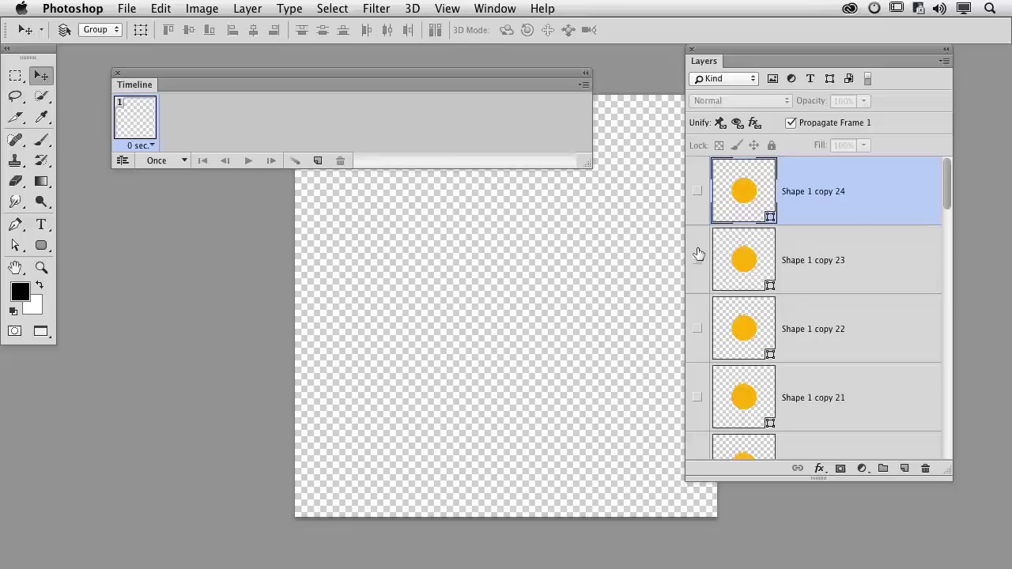
left_click(697, 258)
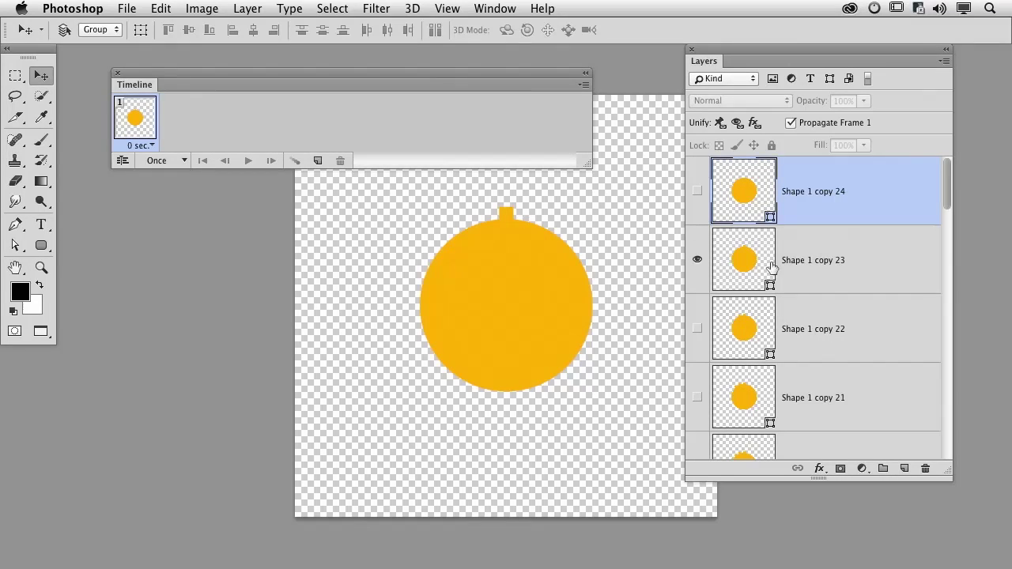
left_click(818, 268)
left_click(697, 326)
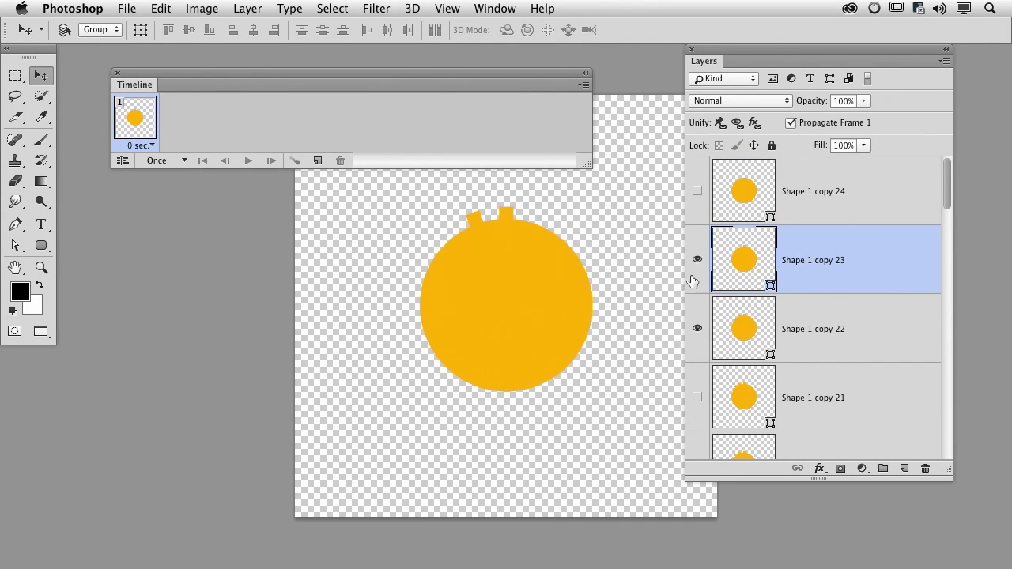
left_click(697, 259)
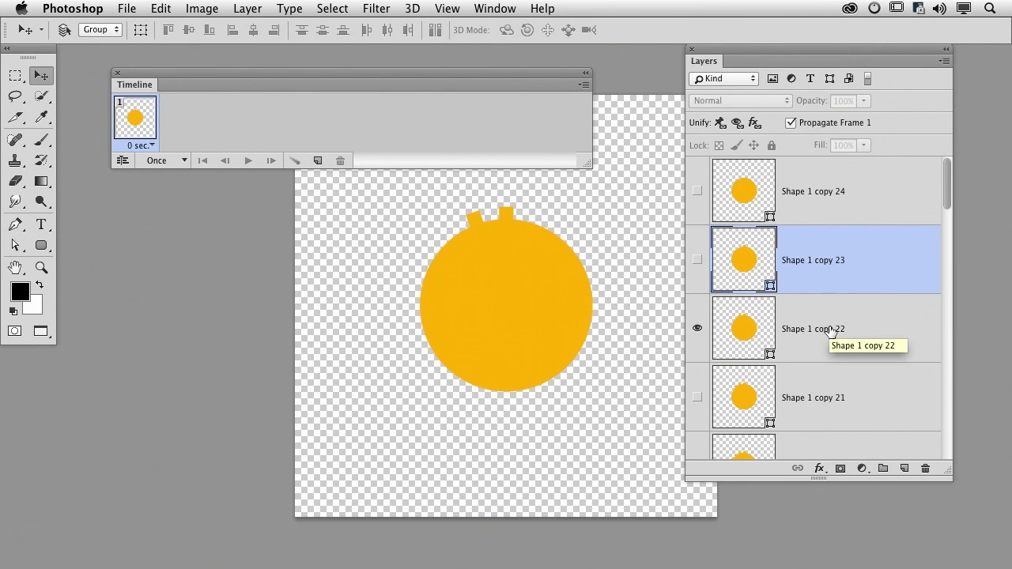
left_click(698, 397)
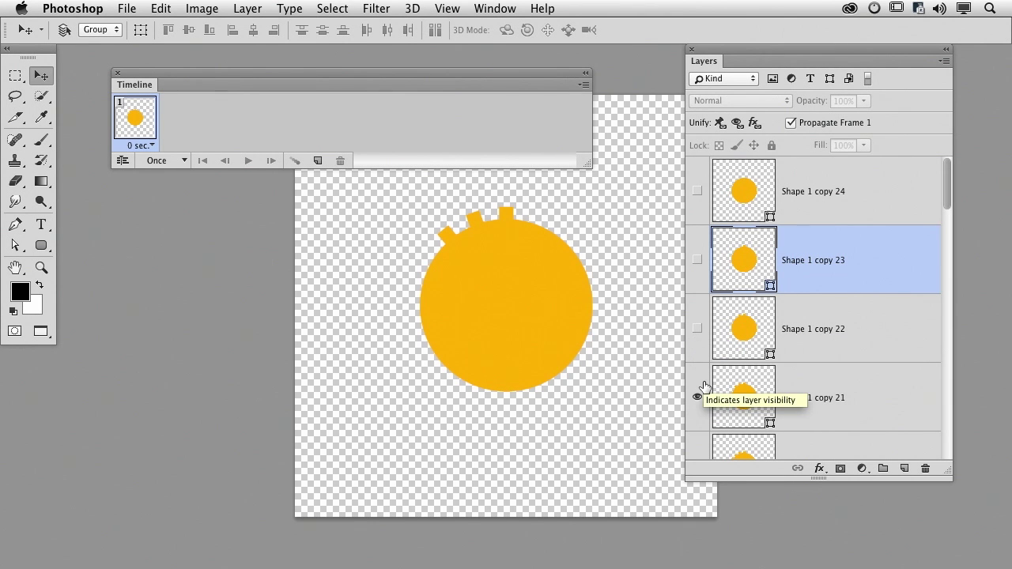
Make Shape 1 copy 22, copy 23 and copy 24 visible again
left_click(697, 328)
left_click(697, 260)
left_click(697, 198)
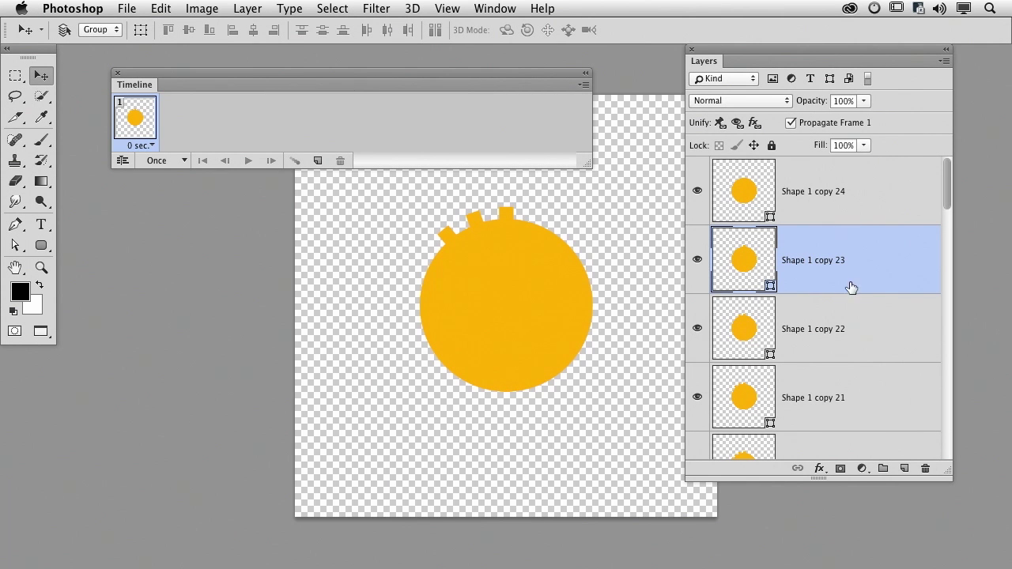
Select the bottom layer, Shape 1 copy 25, and show its finished six-hole gear
scroll(876, 313, "down", 10)
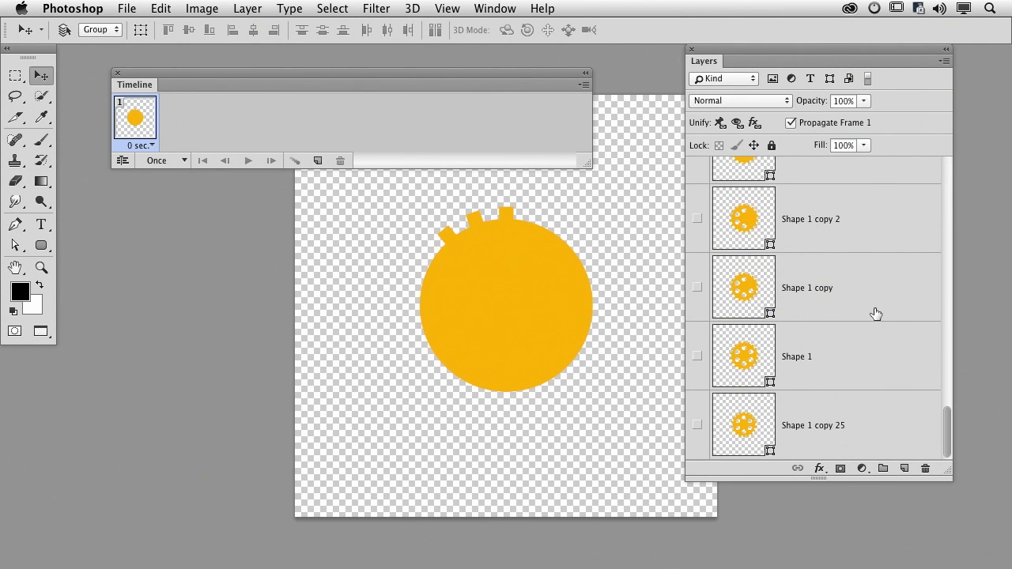
left_click(820, 425)
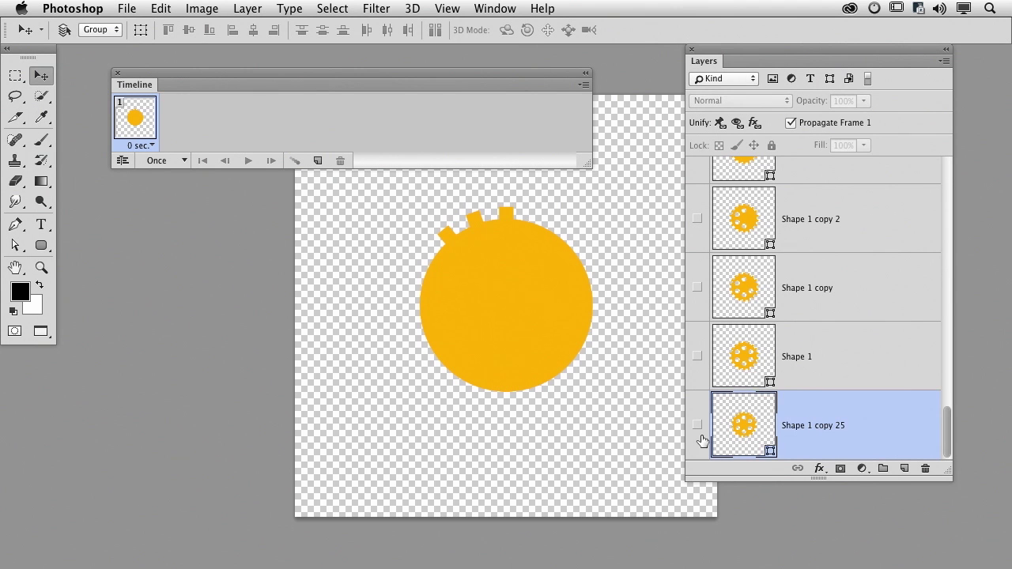
left_click(698, 425)
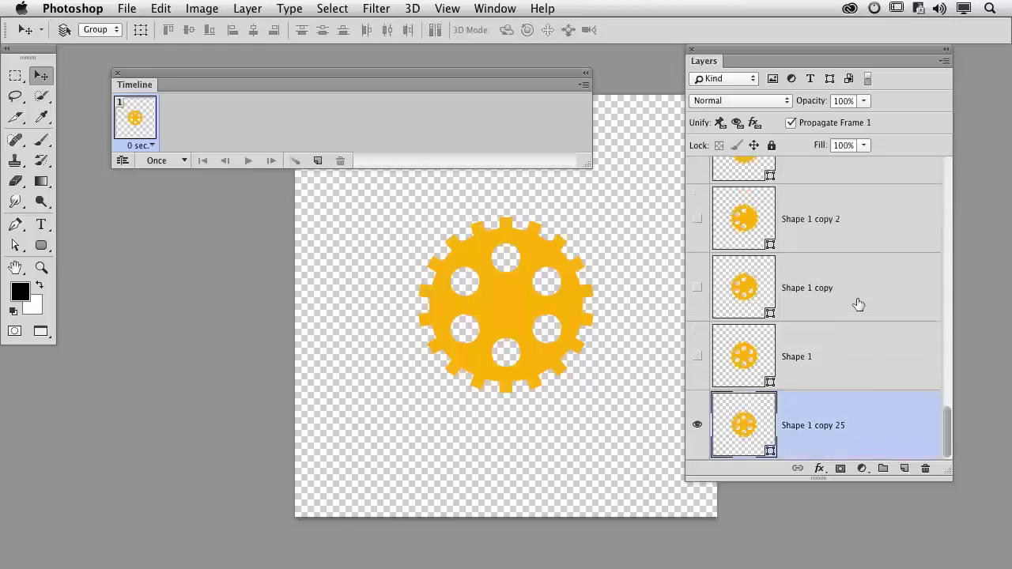
Hide copy 25 and step through the Shape 1, copy, copy 2 and copy 3 gear stages
left_click(698, 427)
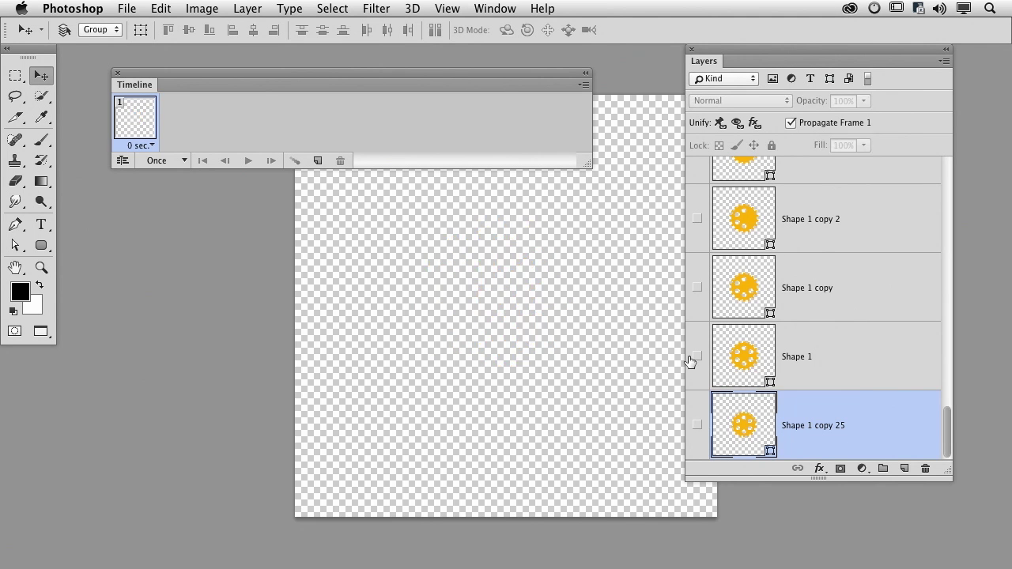
left_click(696, 357)
left_click(696, 356)
left_click(696, 287)
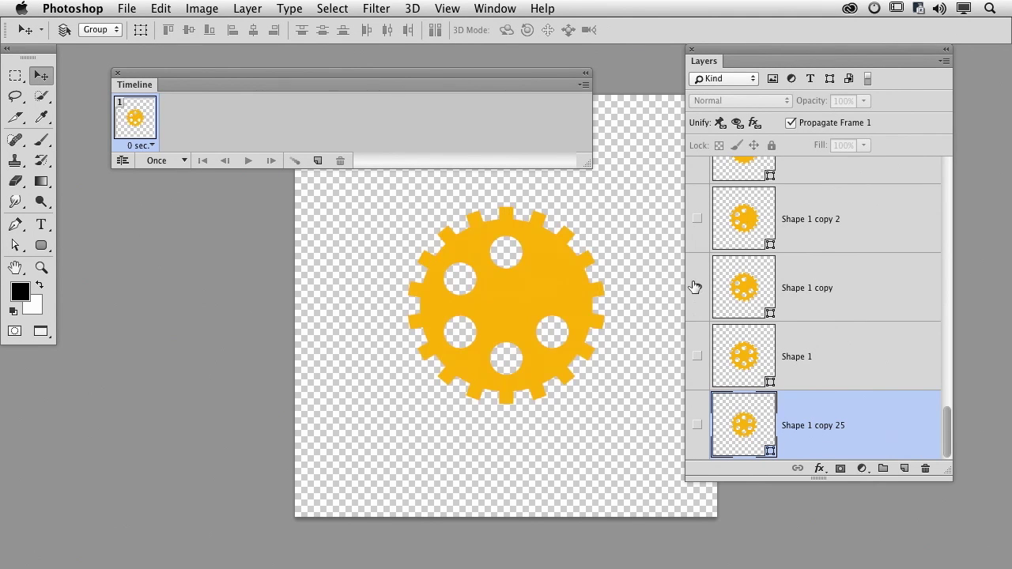
left_click(698, 222)
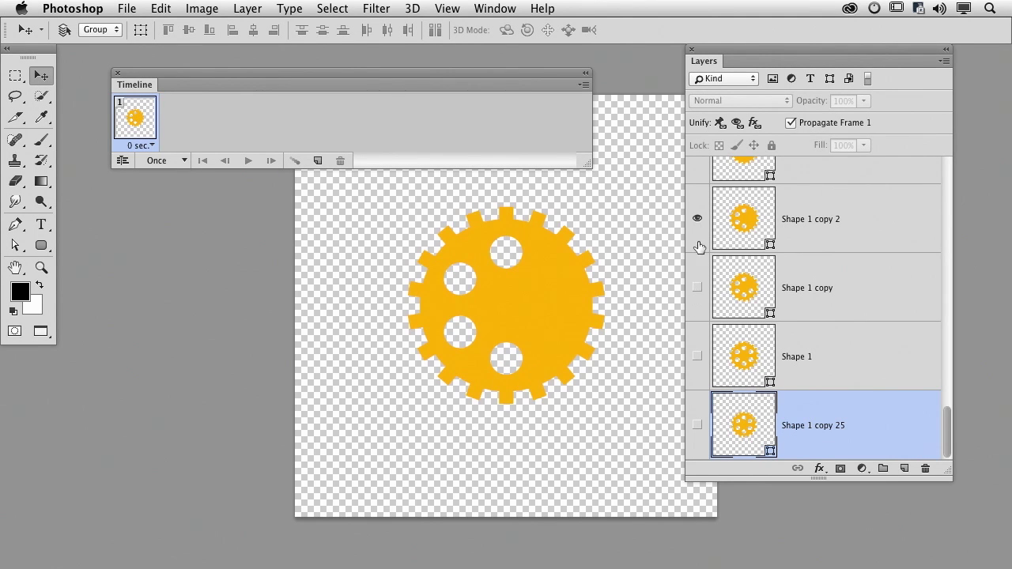
scroll(706, 219, "up", 3)
left_click(697, 251)
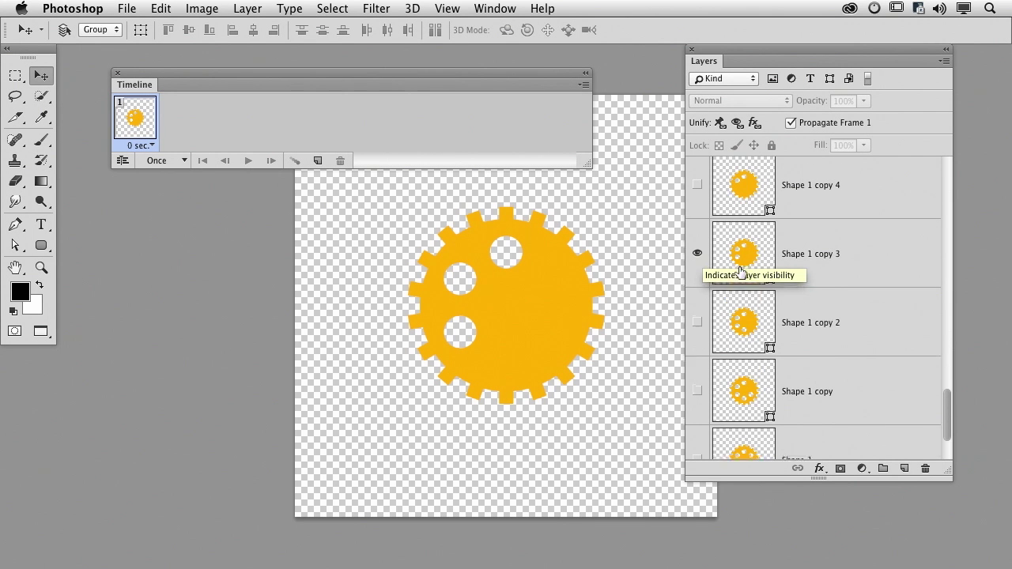
Show only the plain circle of Shape 1 copy 24 and select that layer
scroll(741, 271, "up", 6)
scroll(741, 271, "down", 8)
scroll(742, 272, "up", 15)
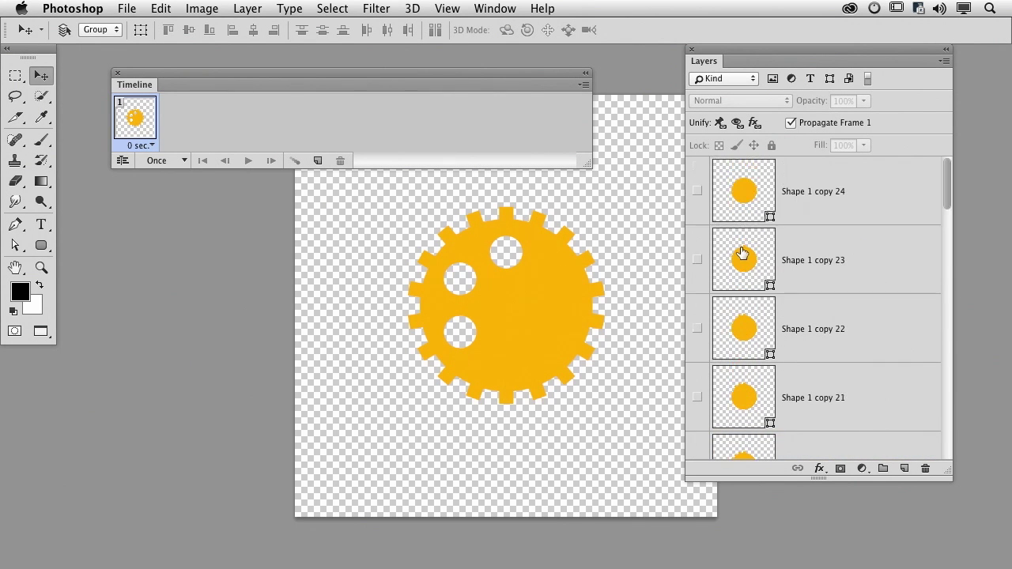
left_click(699, 191)
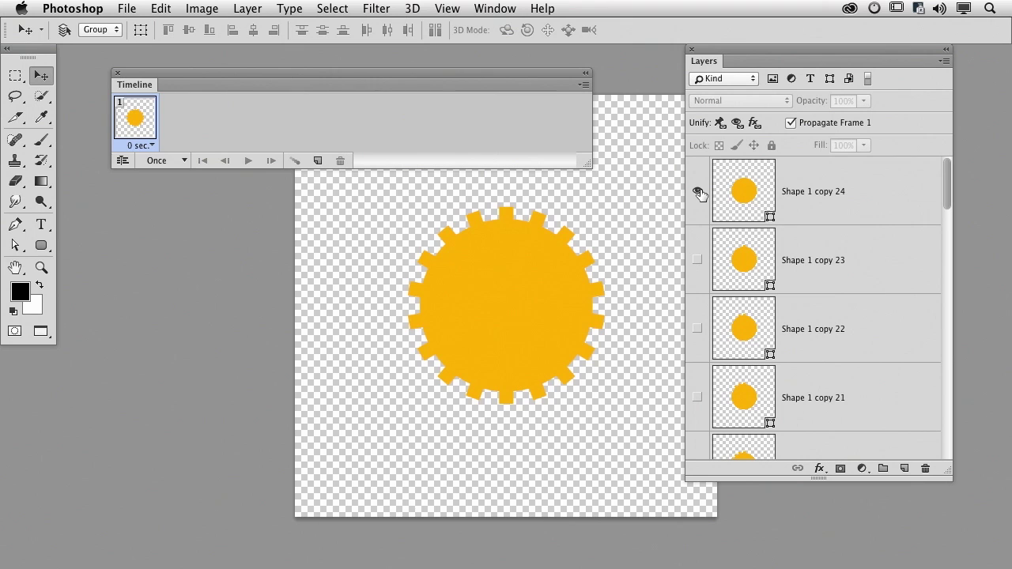
left_click(699, 191, "alt")
left_click(822, 198)
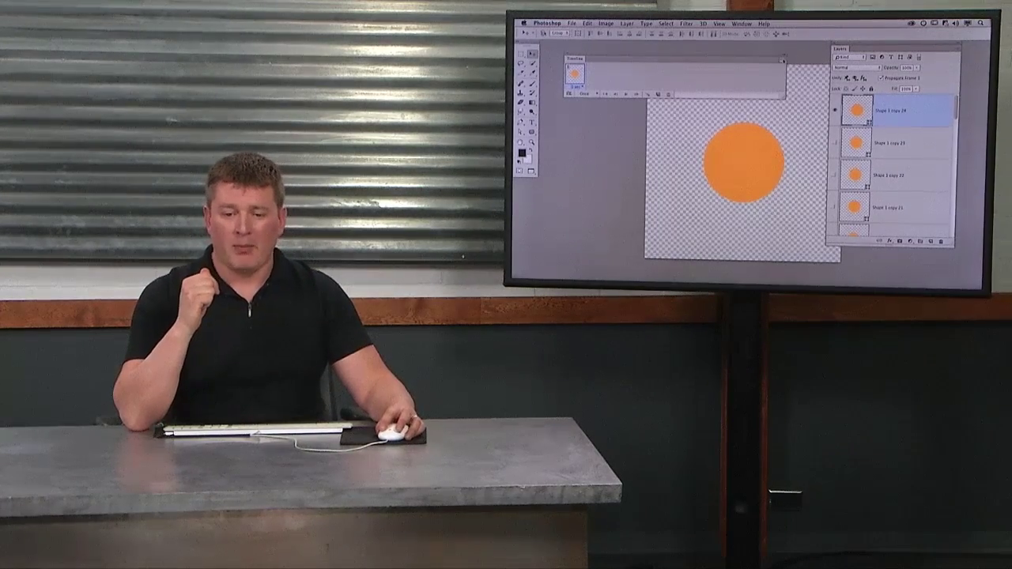
Choose Make Frames From Layers from the Timeline flyout menu
left_click(784, 60)
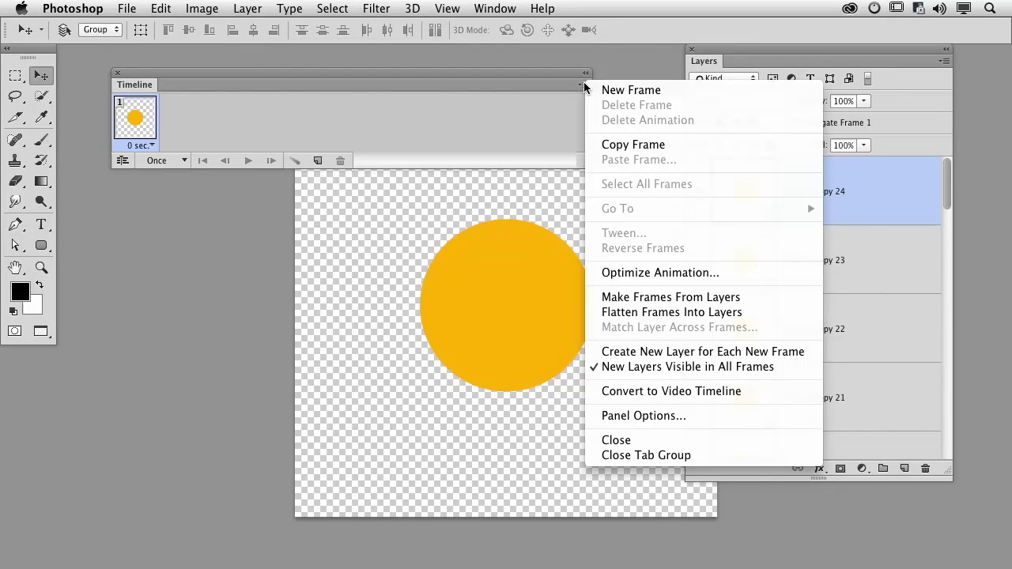
left_click(667, 299)
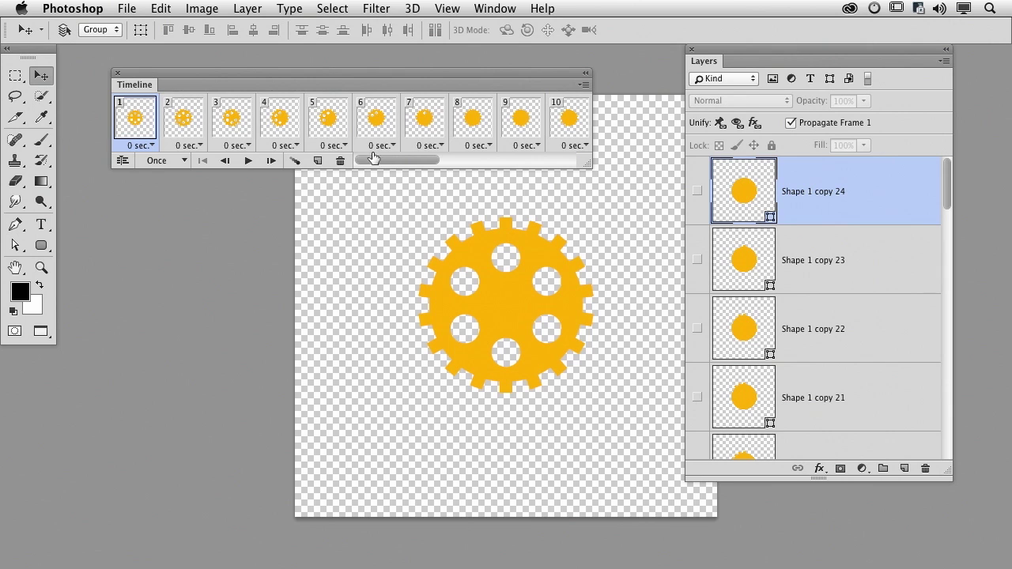
Scroll the timeline to its last frames and open the Timeline flyout menu
left_click_drag(382, 158, 358, 161)
left_click_drag(270, 77, 265, 80)
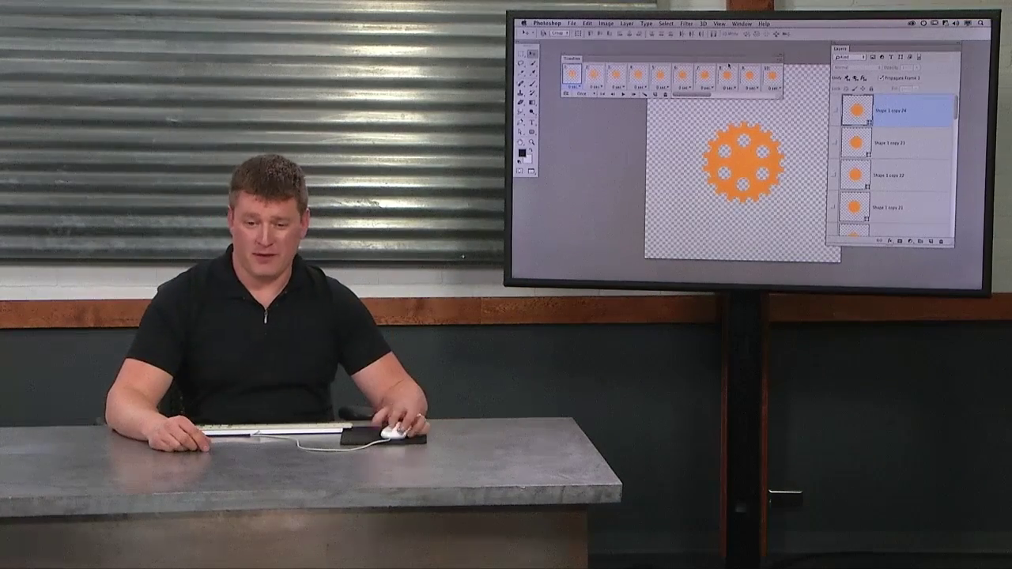
left_click(780, 58)
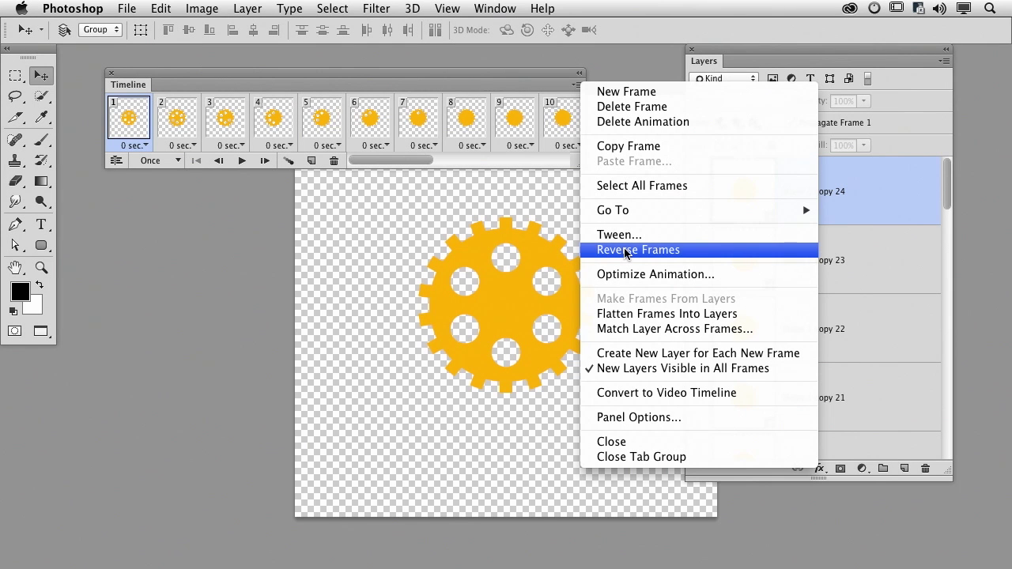
Reverse the frames and check that frames 1–4 build teeth from the plain circle
left_click(624, 251)
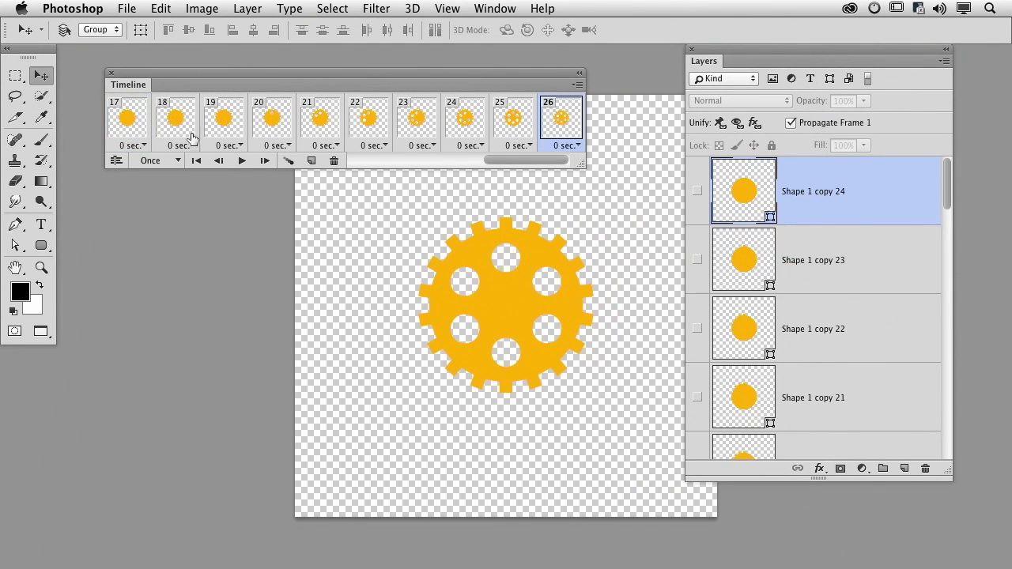
left_click(143, 120)
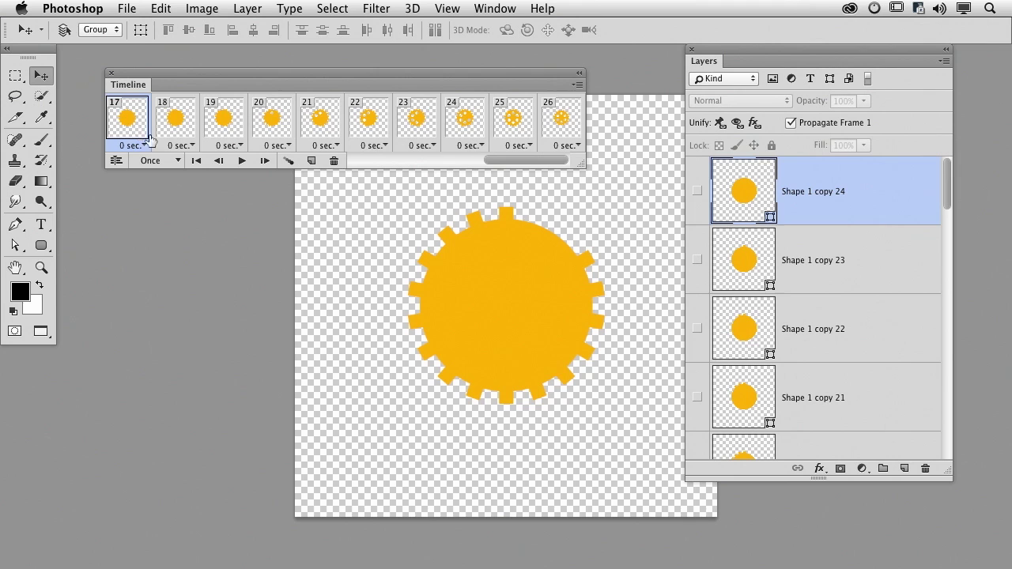
left_click_drag(524, 161, 383, 162)
left_click(131, 119)
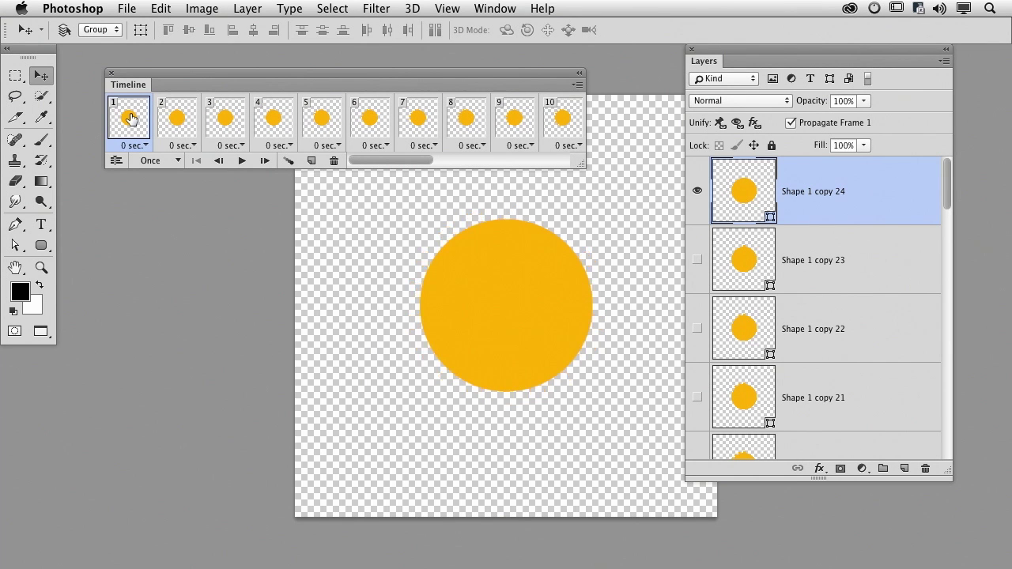
left_click(168, 119)
left_click(237, 125)
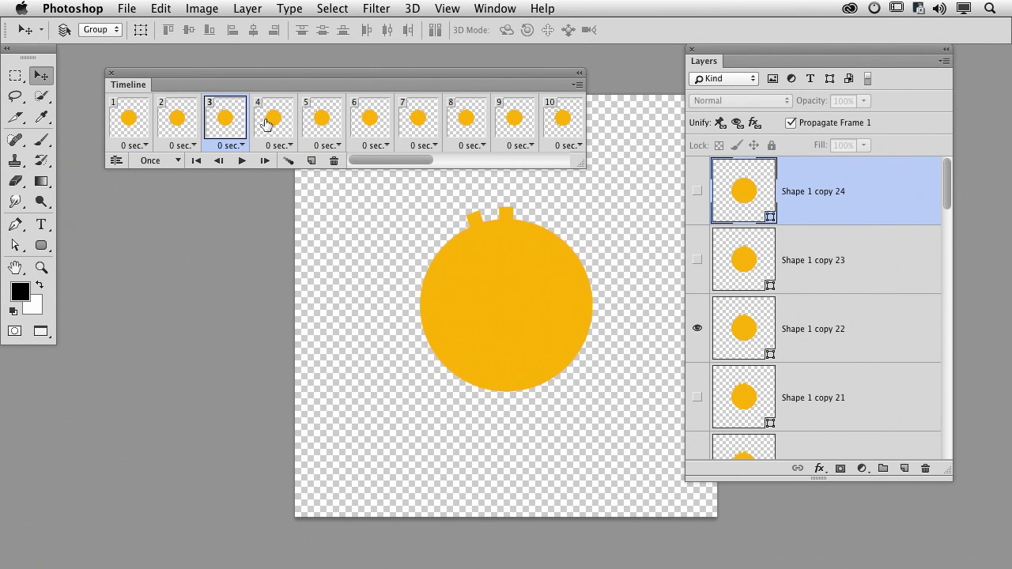
left_click(267, 123)
left_click(126, 126)
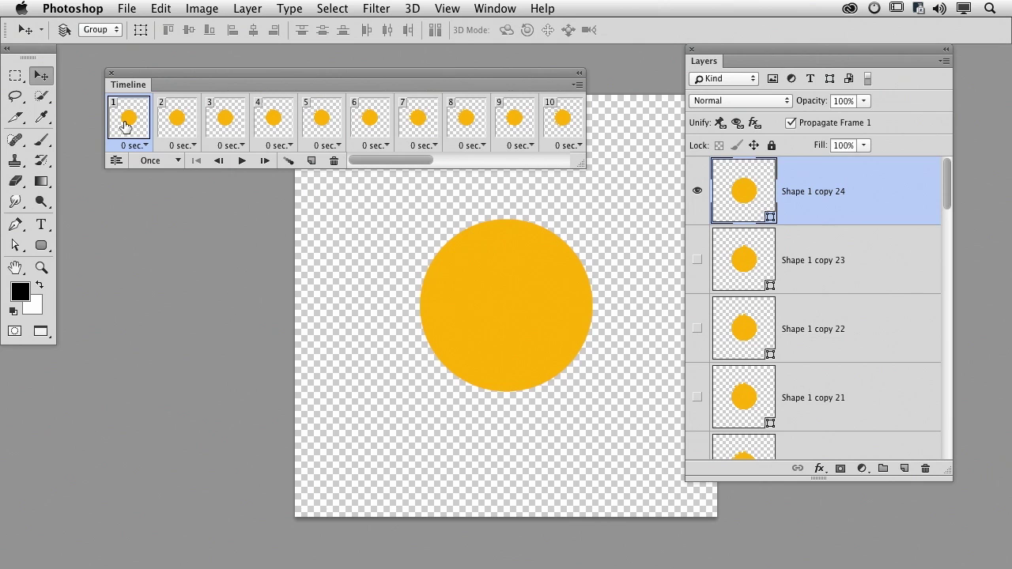
Play the reversed 26-frame animation to preview it
left_click(242, 162)
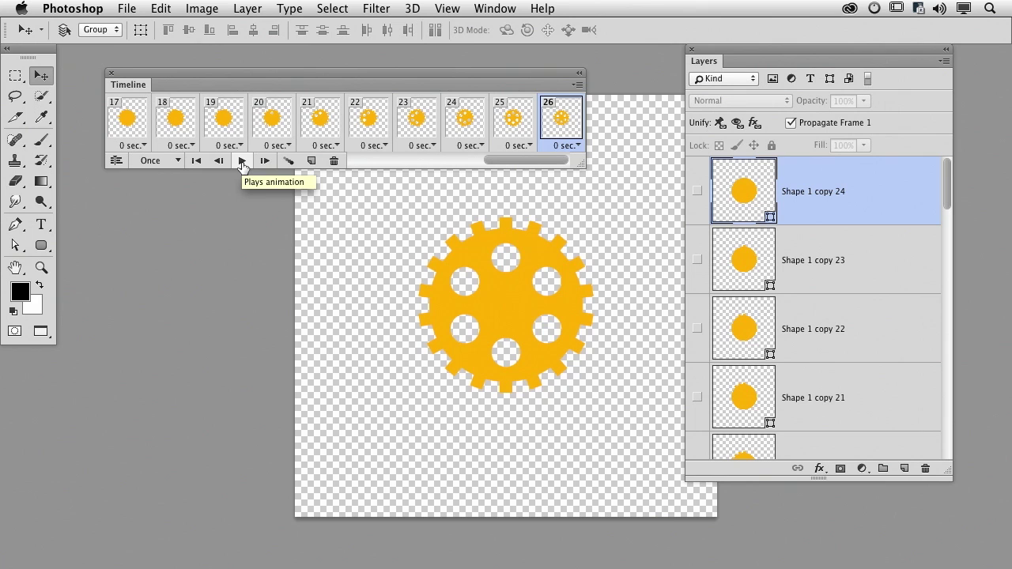
left_click(242, 162)
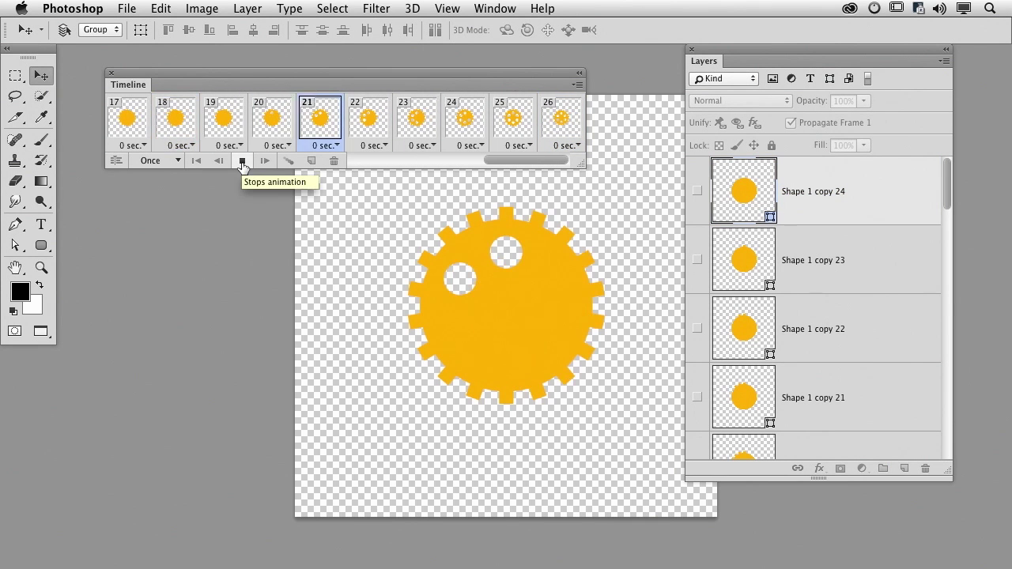
left_click(242, 161)
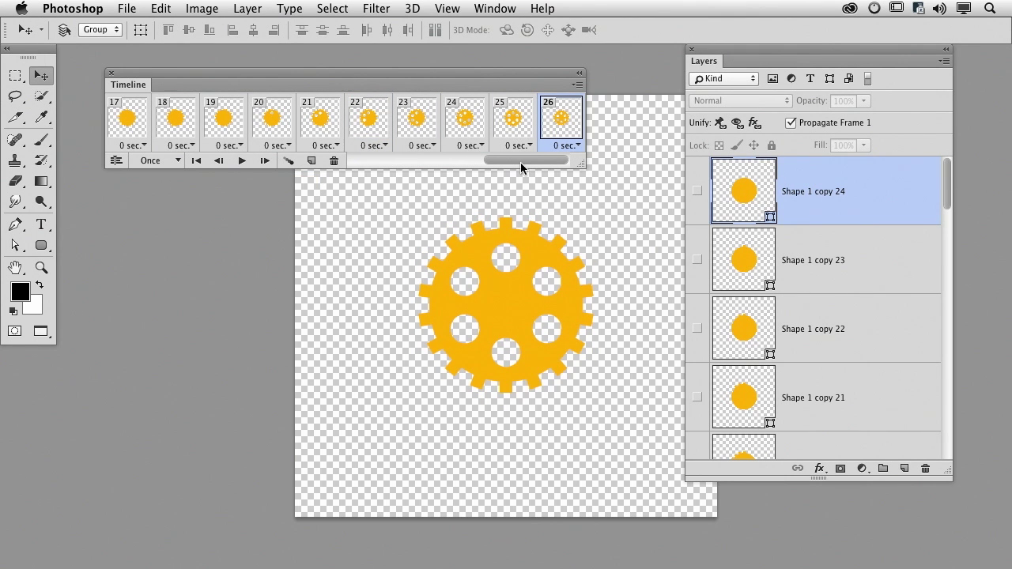
Set all frames to a 0.1 second delay and preview the animation
left_click_drag(520, 162, 386, 160)
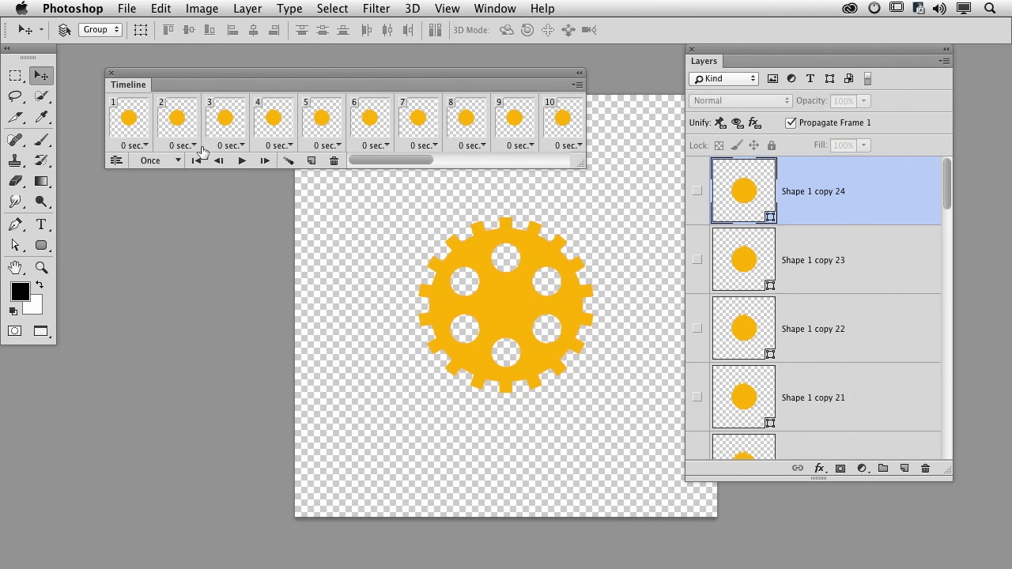
left_click(130, 132, "shift")
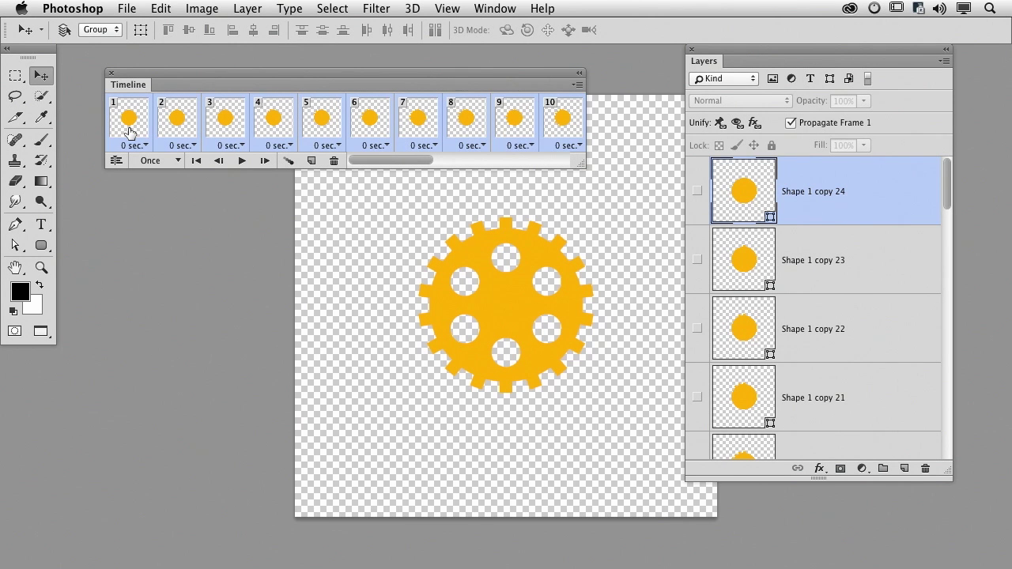
left_click_drag(389, 162, 368, 165)
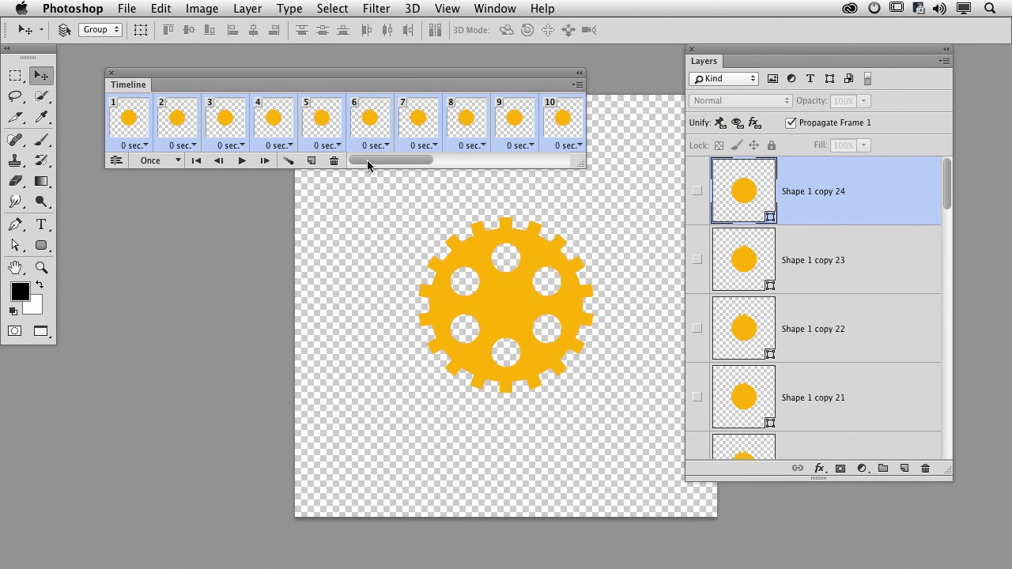
left_click(143, 147)
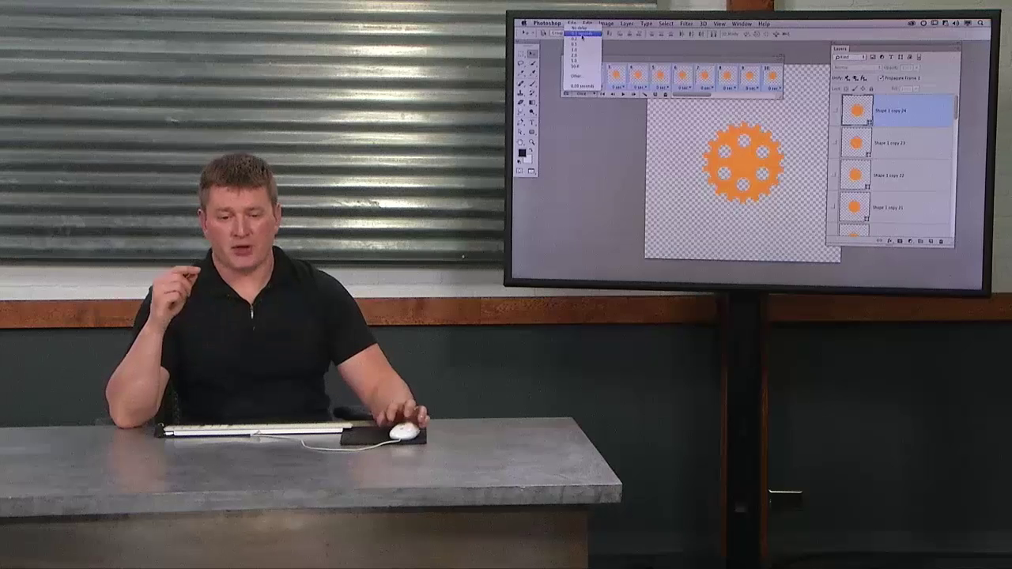
left_click(149, 30)
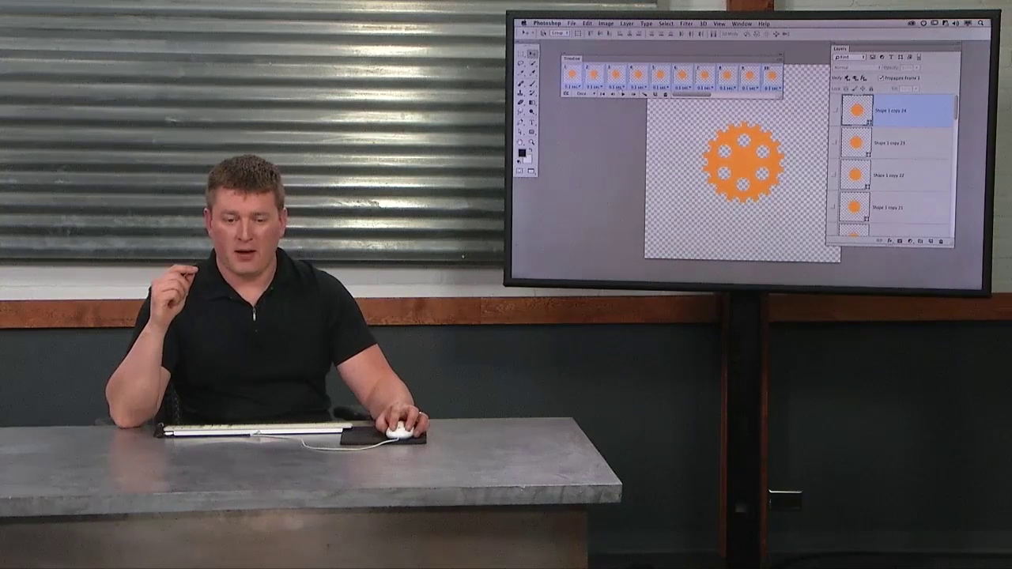
left_click(242, 161)
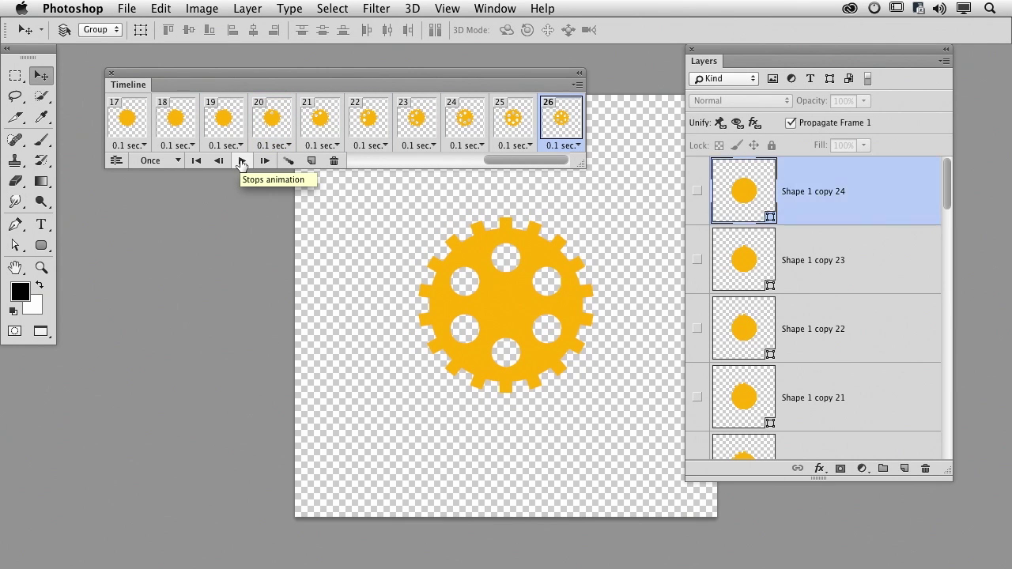
Set all frames to a 0.2 second delay and preview the slower animation
left_click_drag(506, 162, 345, 161)
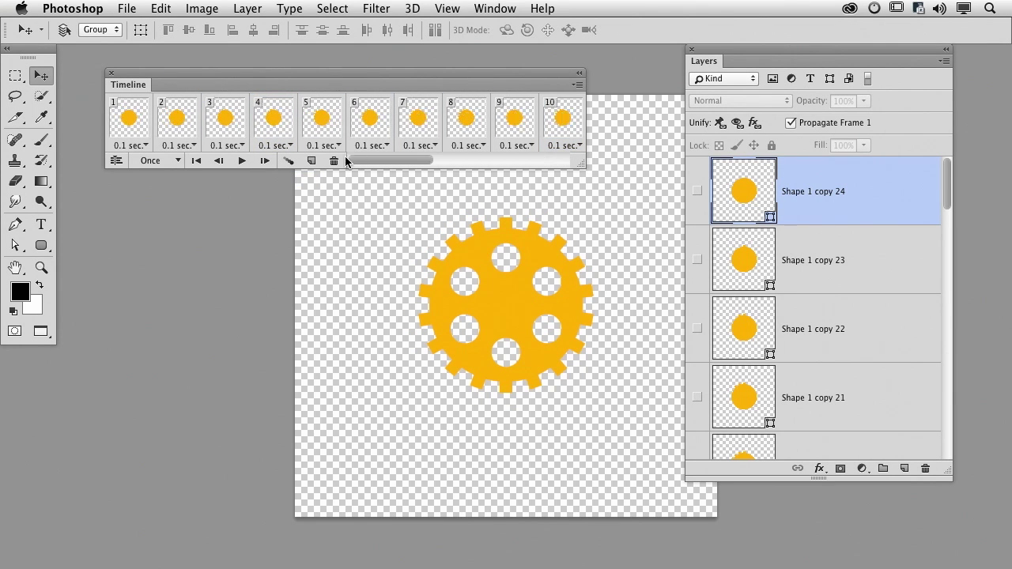
left_click(138, 130, "shift")
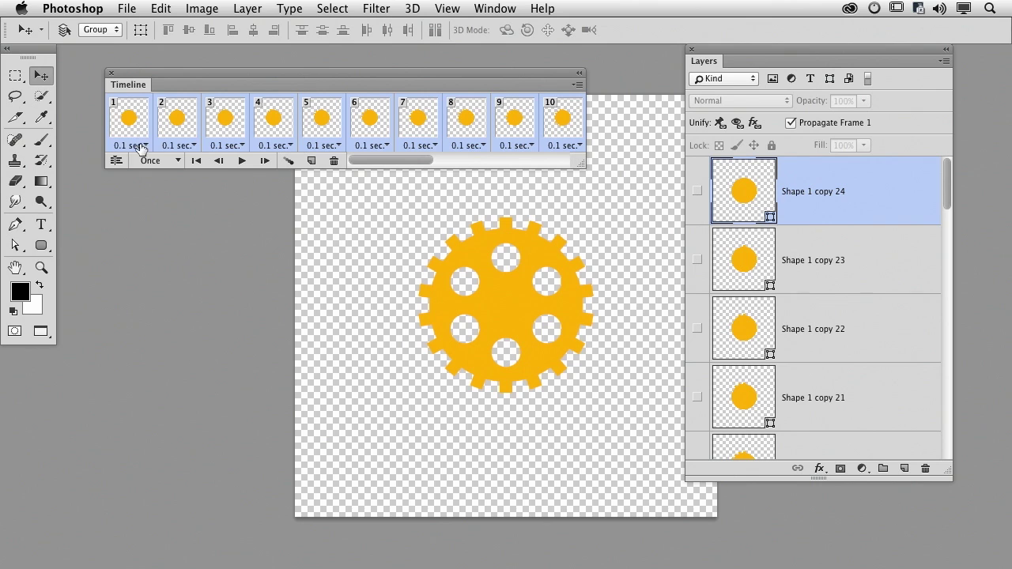
left_click(141, 147)
left_click(143, 45)
left_click(239, 160)
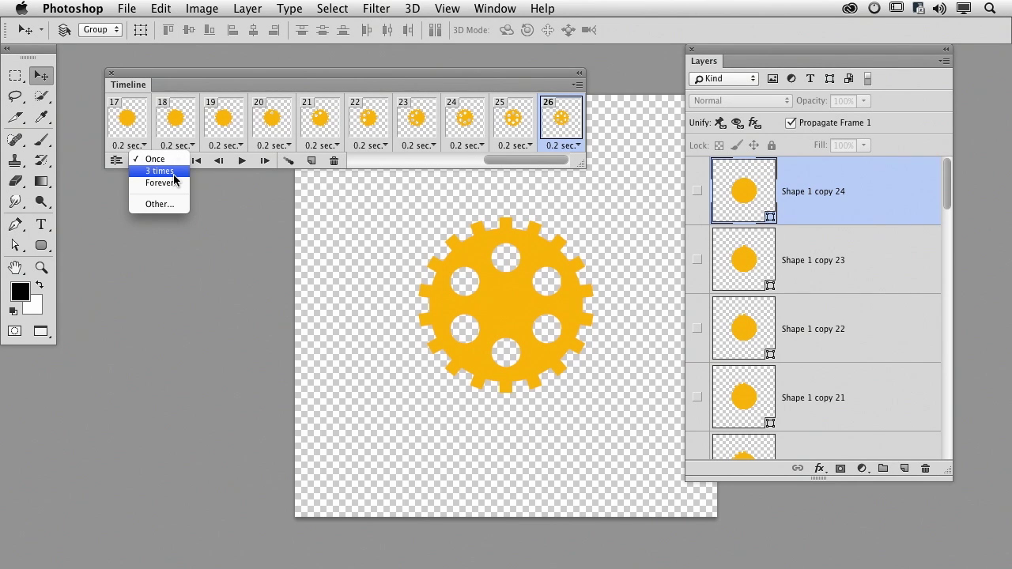
Preview the animation with looping set to Forever, then stop and set looping back to Once
left_click(172, 187)
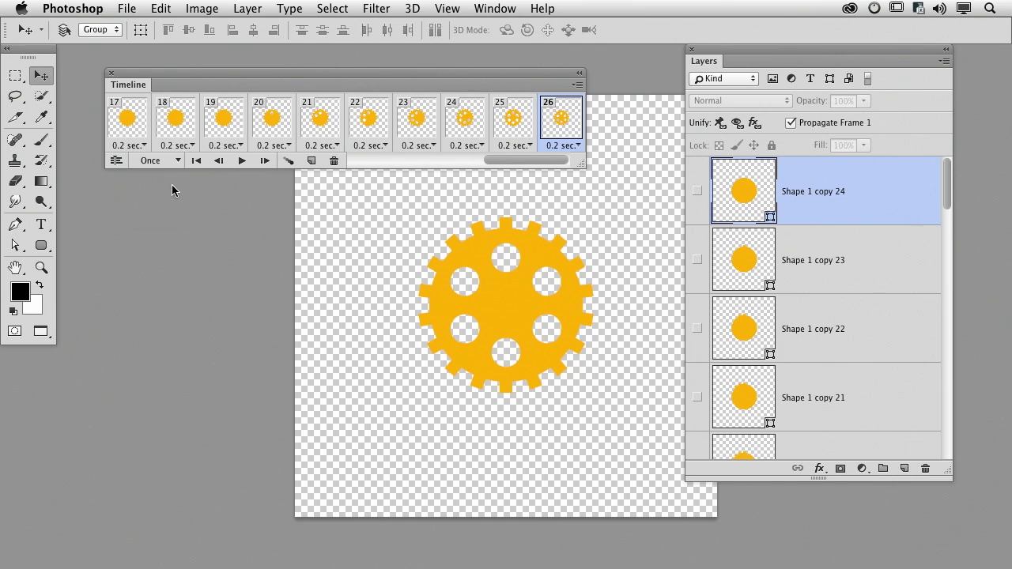
left_click(241, 162)
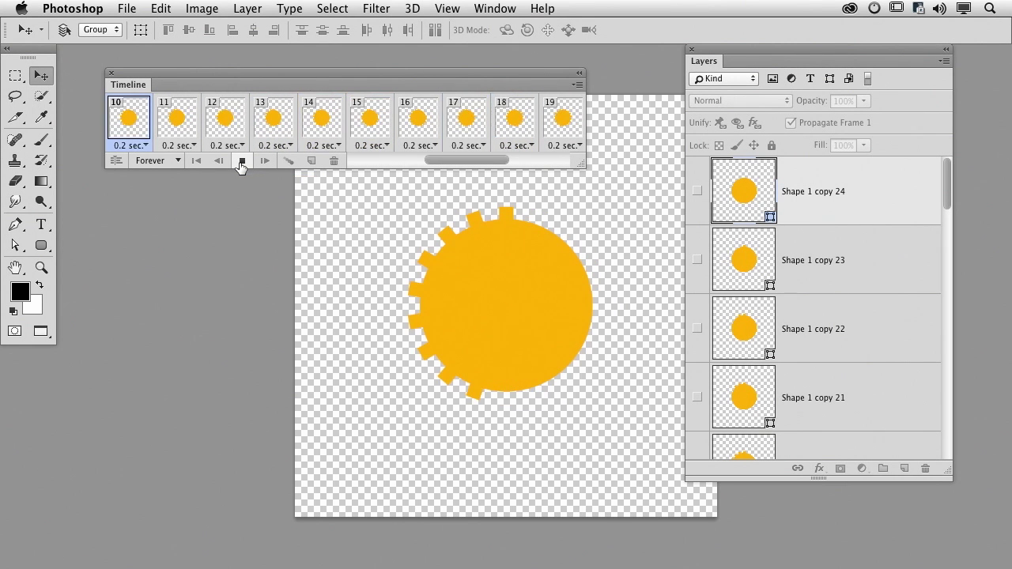
left_click(241, 162)
left_click(175, 161)
left_click(168, 139)
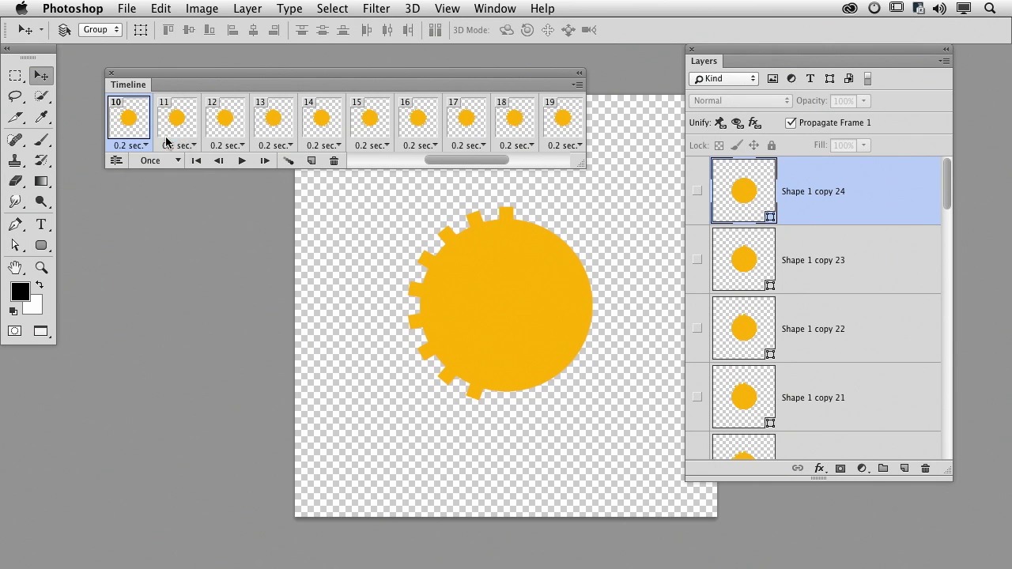